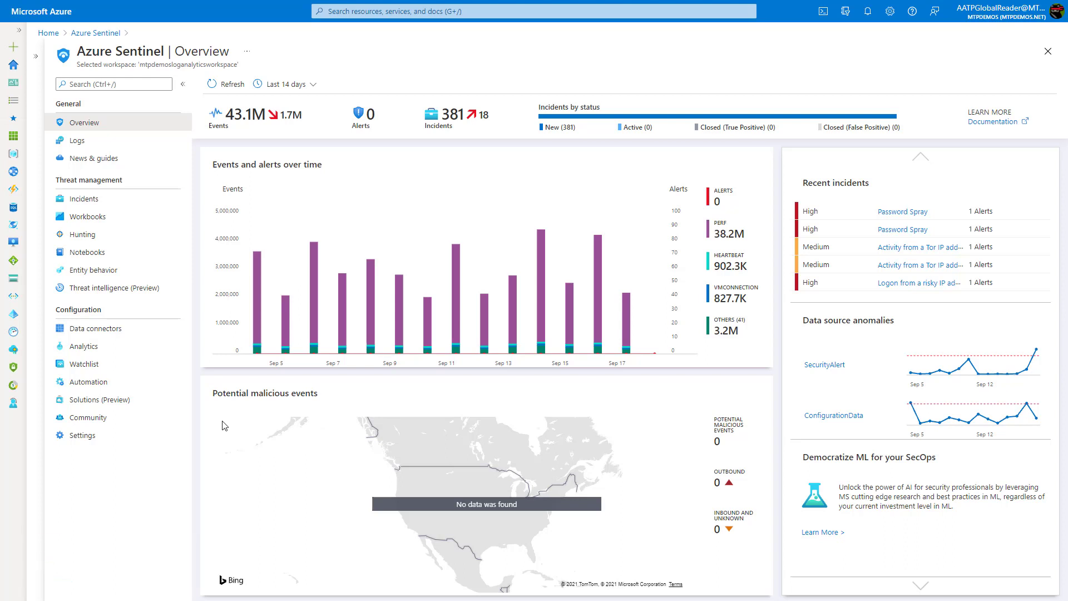
# Step: Open the Logs page and browse the Applications sample-query cards
pyautogui.click(115, 142)
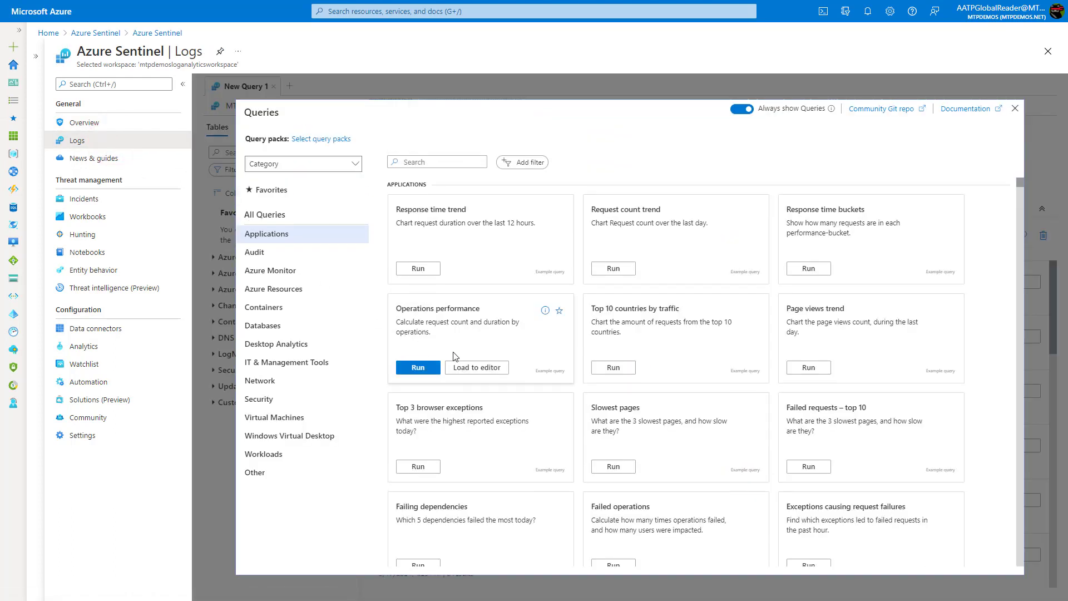
pyautogui.moveTo(599, 405)
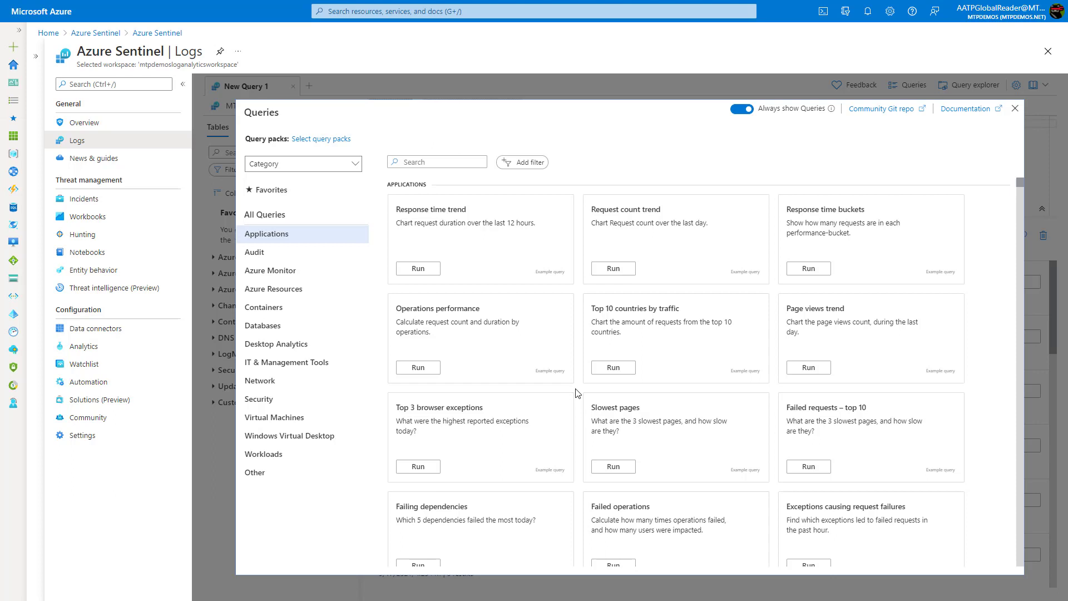
pyautogui.scroll(-2, 577, 392)
pyautogui.scroll(2, 577, 389)
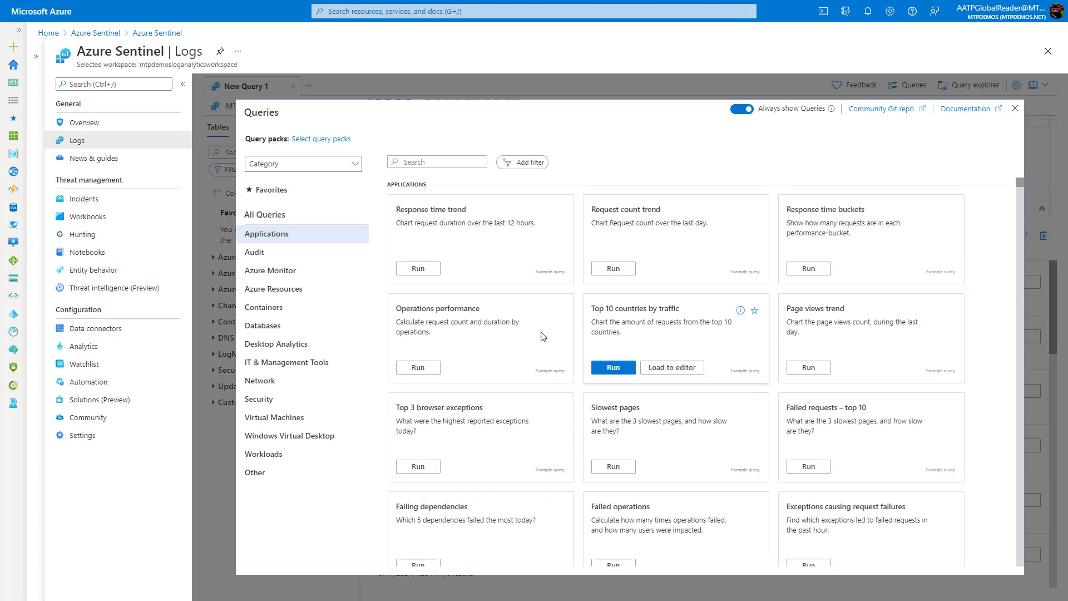
# Step: Show the Azure Monitor Audit example queries and scroll through their cards
pyautogui.moveTo(551, 348)
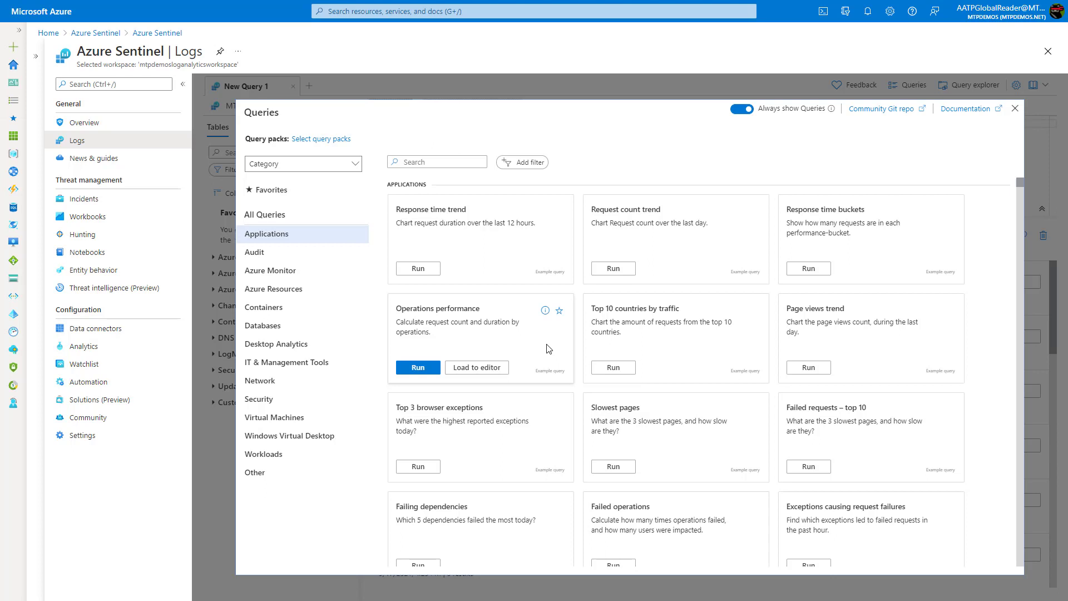
pyautogui.moveTo(542, 230)
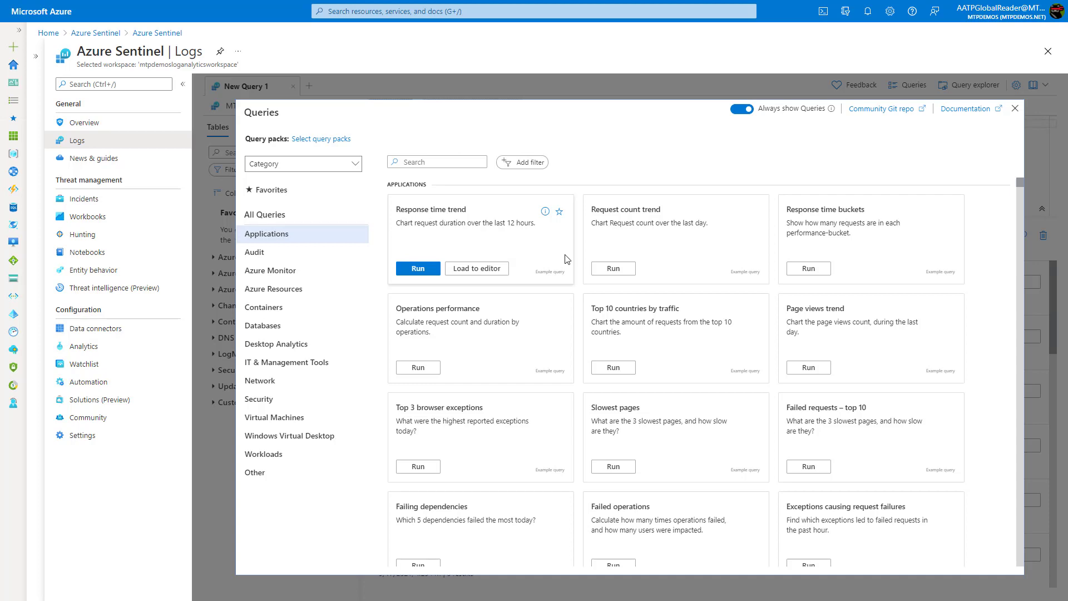
pyautogui.click(337, 272)
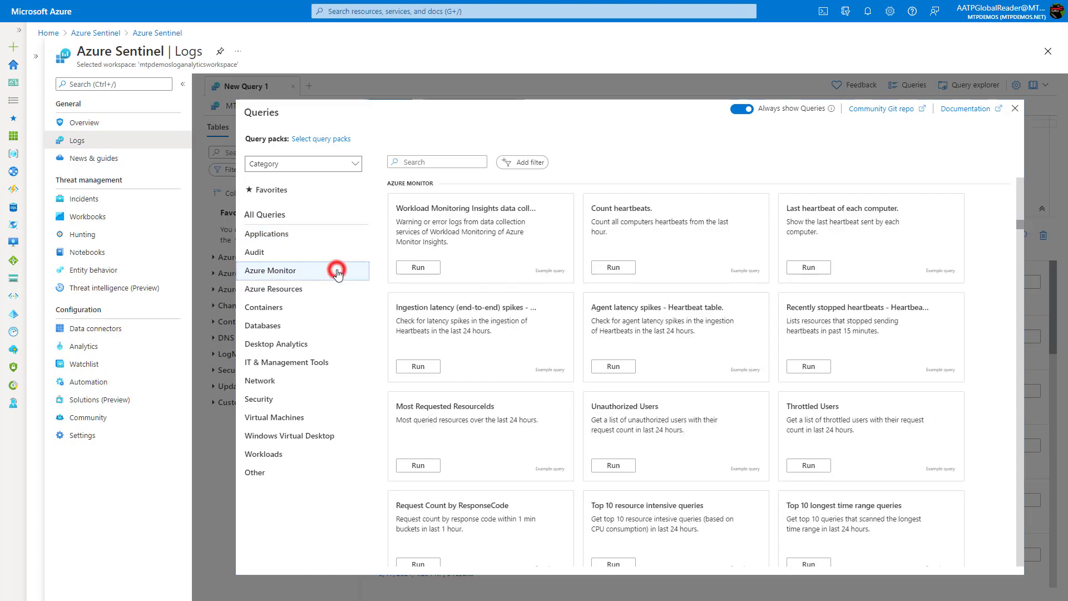
pyautogui.click(327, 255)
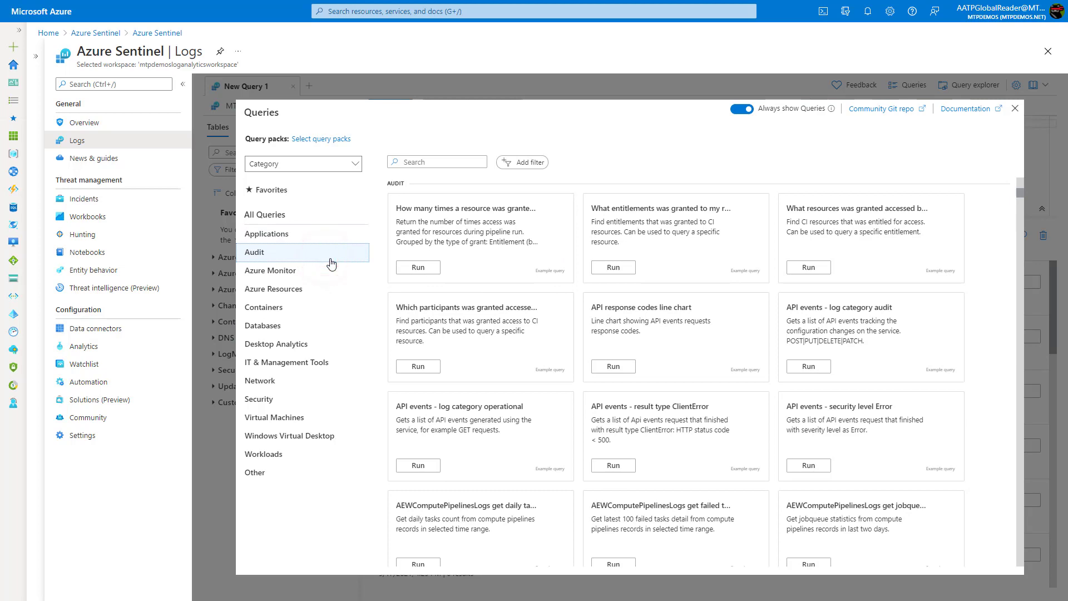
pyautogui.scroll(-8, 751, 334)
pyautogui.scroll(-4, 752, 360)
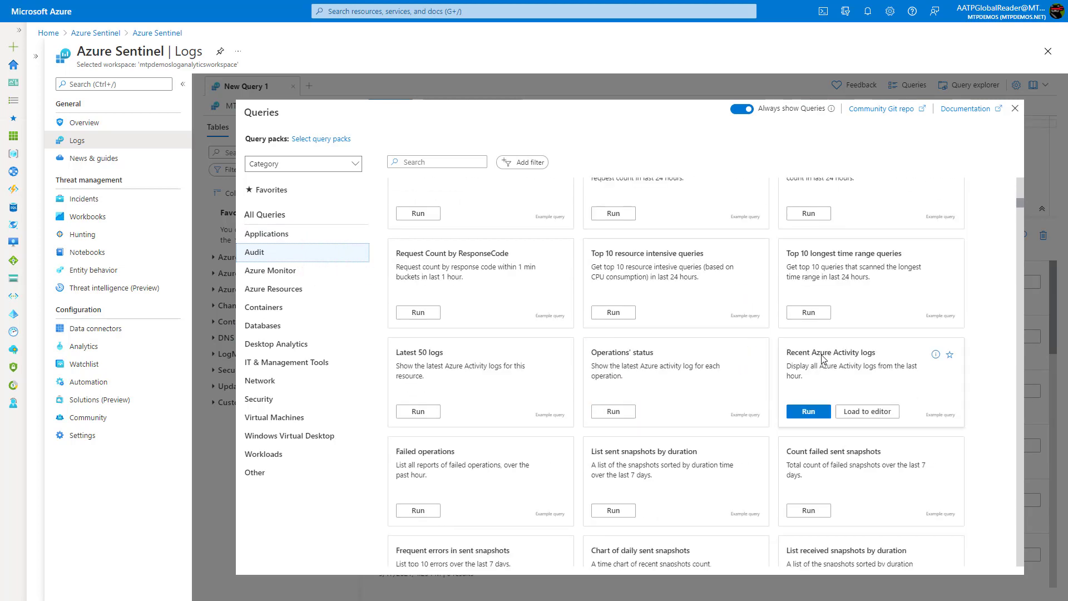
# Step: Run the Recent Azure Activity logs query, check the New alert rule options, then click into the query
pyautogui.click(808, 412)
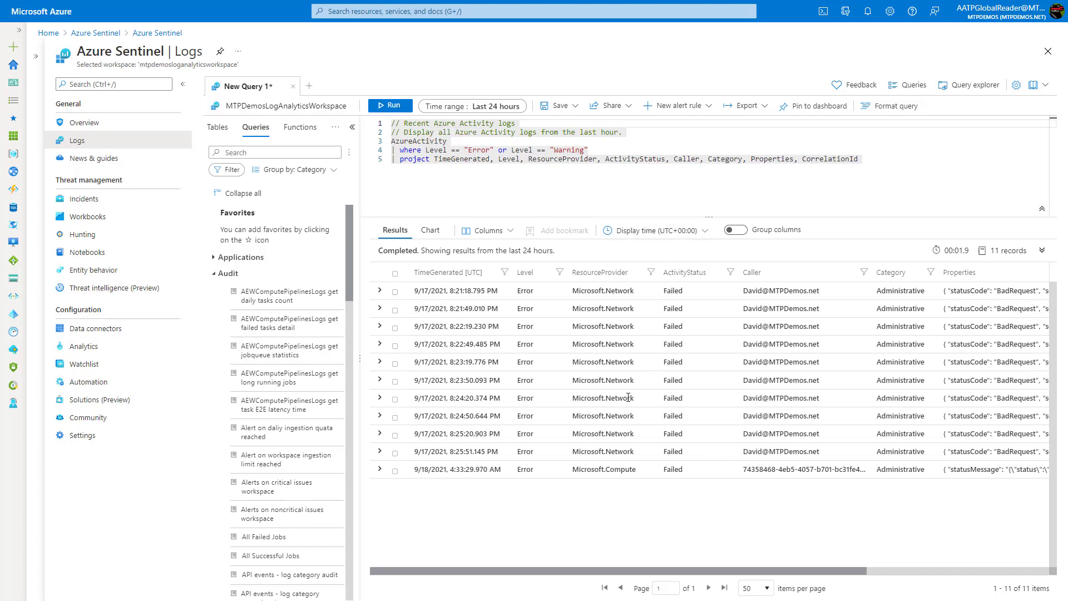
pyautogui.click(683, 105)
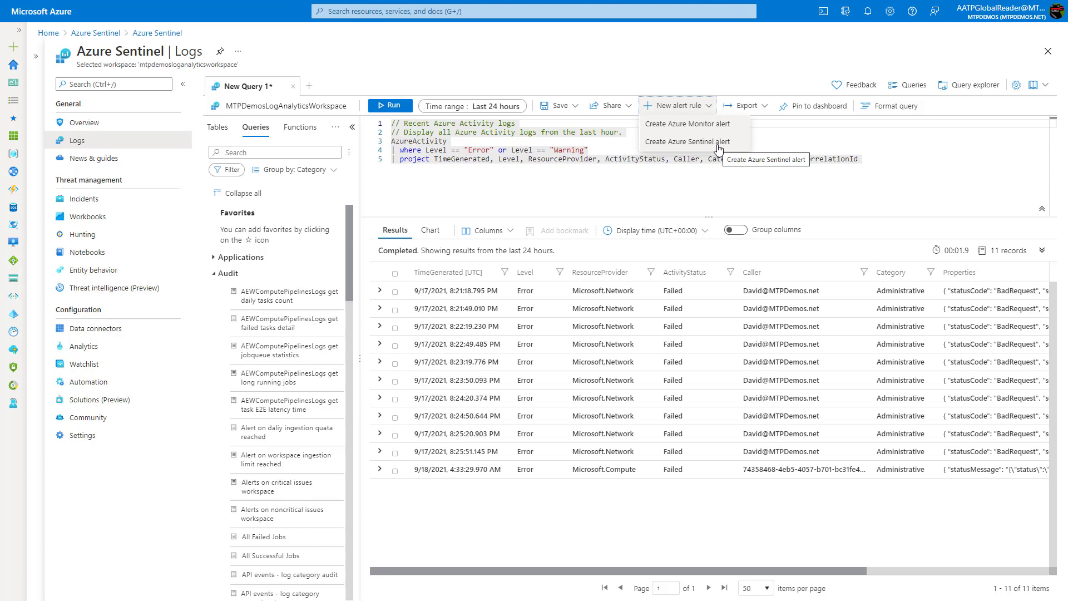
pyautogui.click(700, 105)
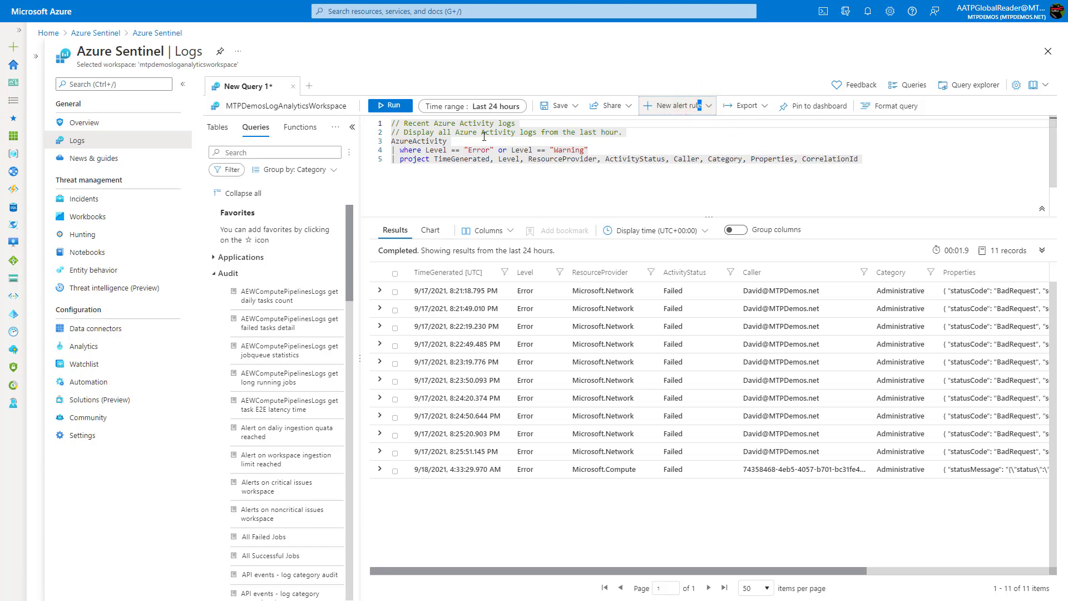
pyautogui.click(447, 142)
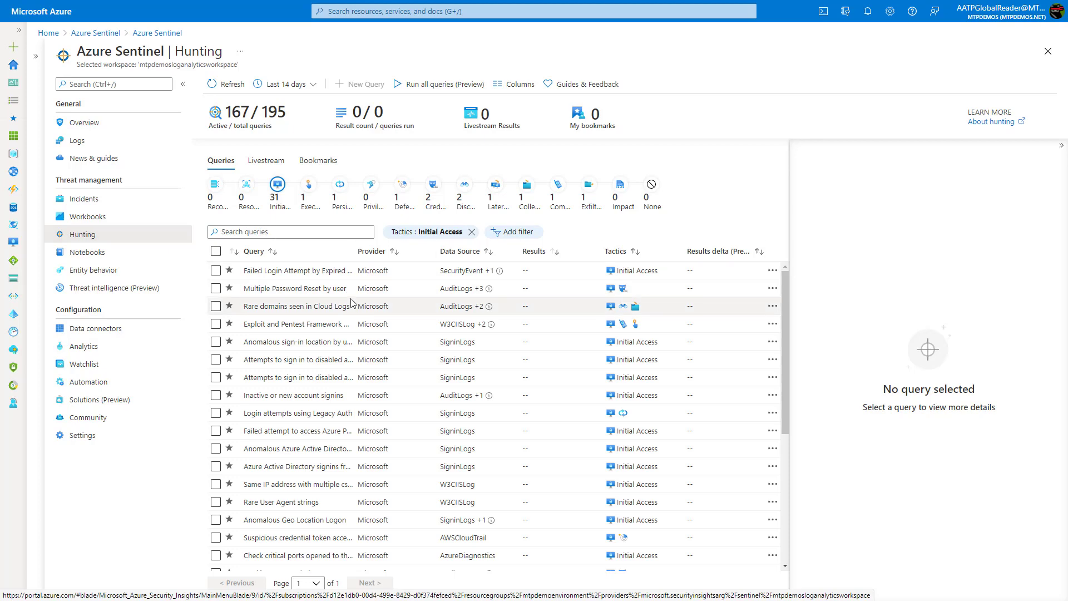
# Step: Reapply the Initial Access tactic filter and view the Failed Login Attempt by Expired account query details
pyautogui.scroll(-3, 362, 303)
pyautogui.scroll(3, 364, 304)
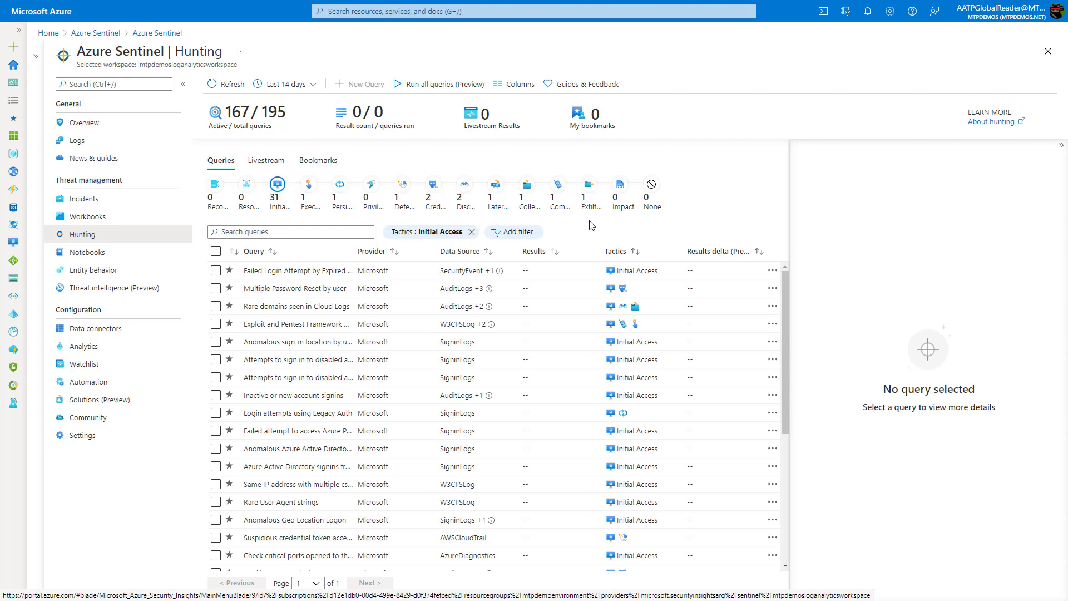
pyautogui.click(471, 232)
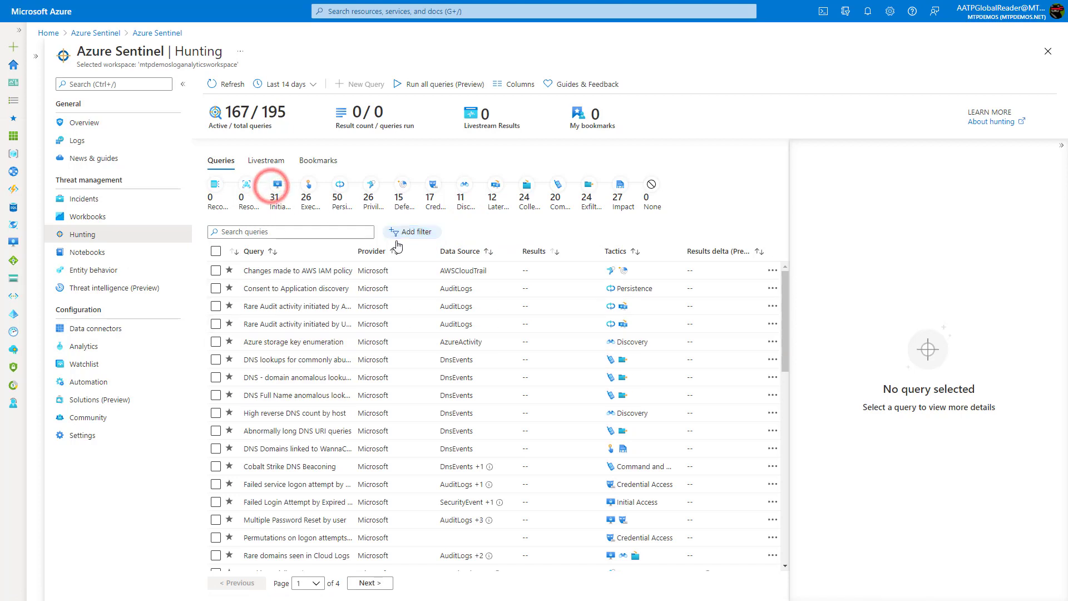
pyautogui.click(277, 185)
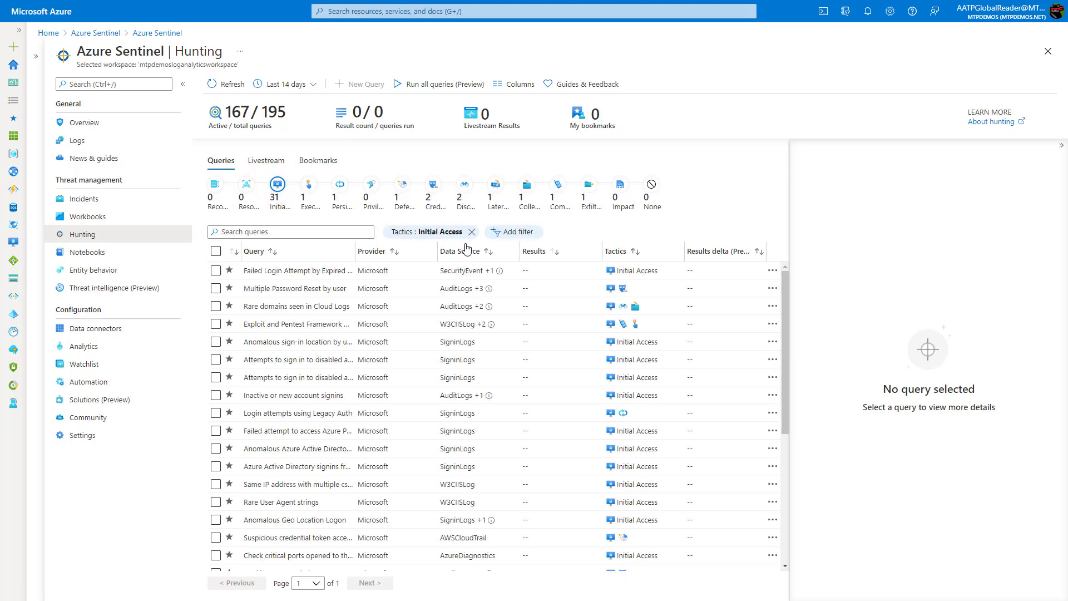
pyautogui.click(380, 271)
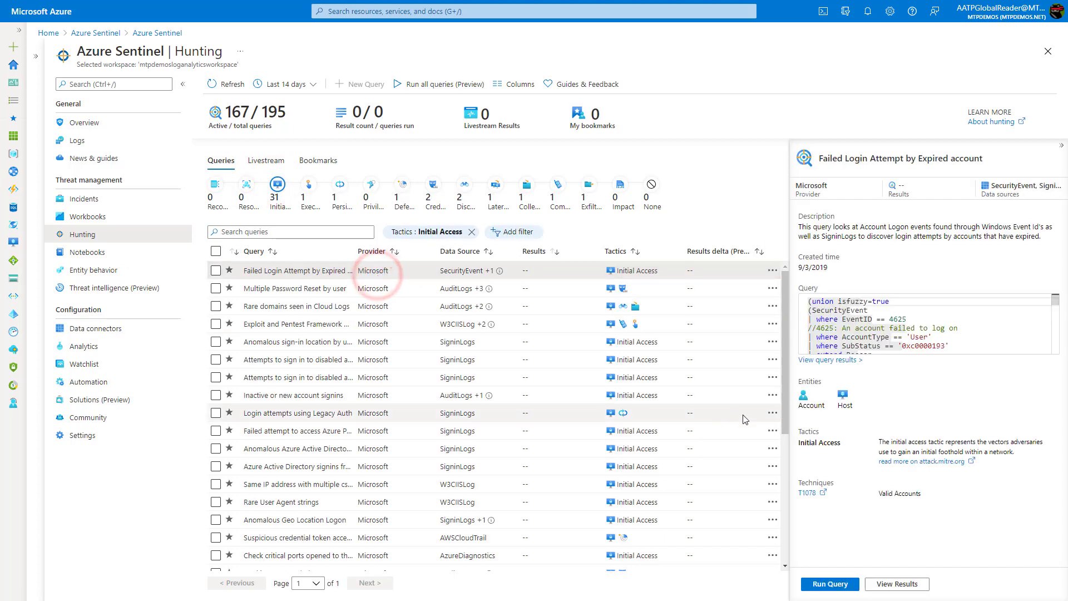
pyautogui.scroll(-2, 904, 324)
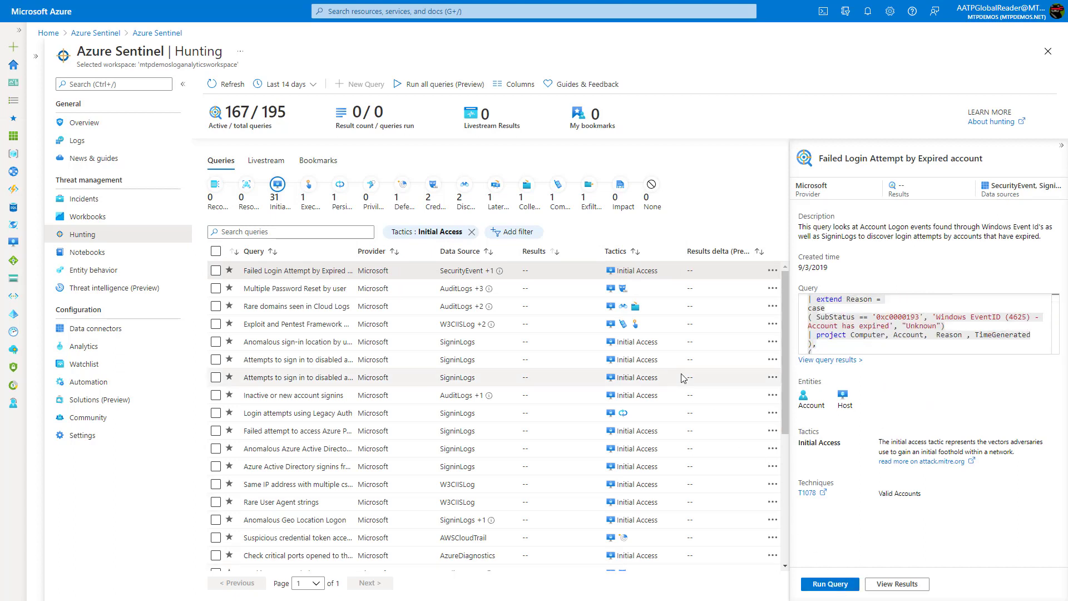
# Step: Run all hunting queries, then view the Anomalous sign-in location by user account query's 11 results
pyautogui.click(406, 84)
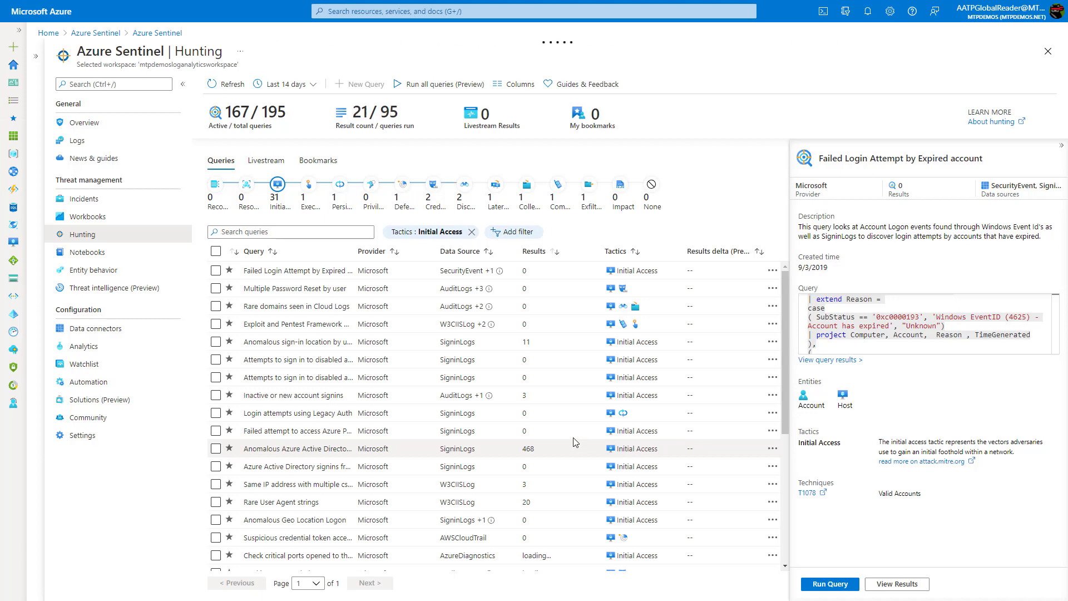
pyautogui.click(524, 340)
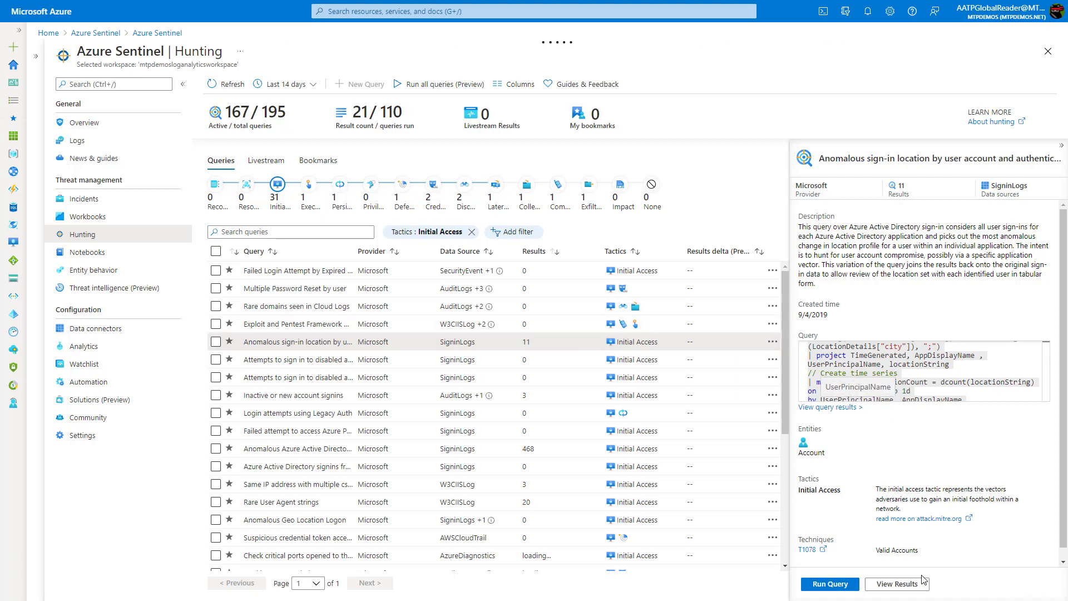
pyautogui.click(890, 585)
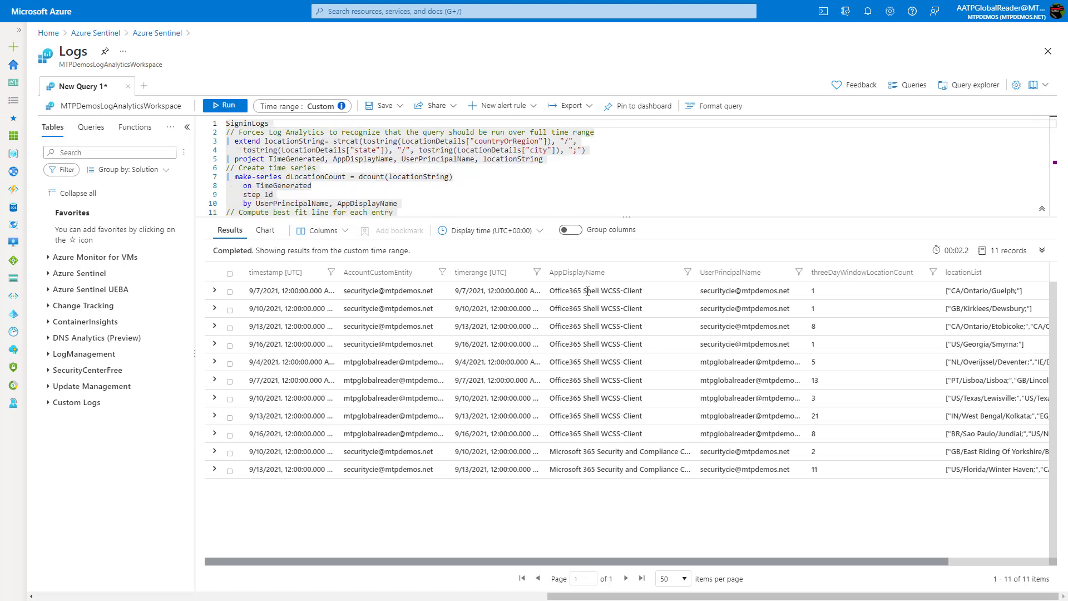
# Step: Expand the first sign-in result row to inspect its fields
pyautogui.click(214, 290)
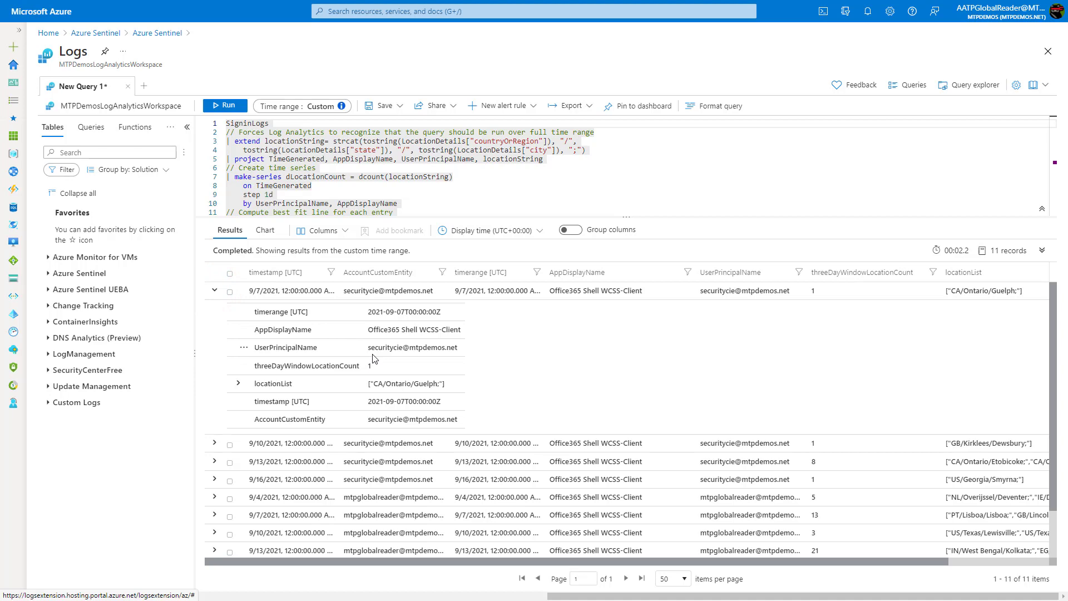
pyautogui.scroll(-2, 373, 359)
pyautogui.scroll(2, 376, 359)
pyautogui.scroll(-8, 422, 202)
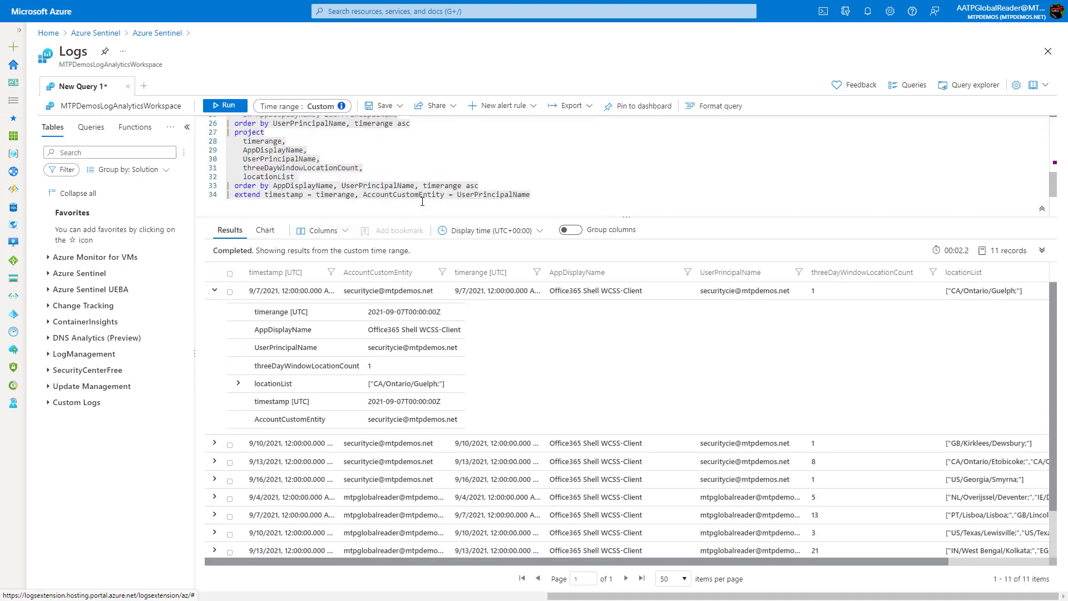
# Step: Append '|render timechart' on a new last line of the query and rerun it
pyautogui.click(545, 196)
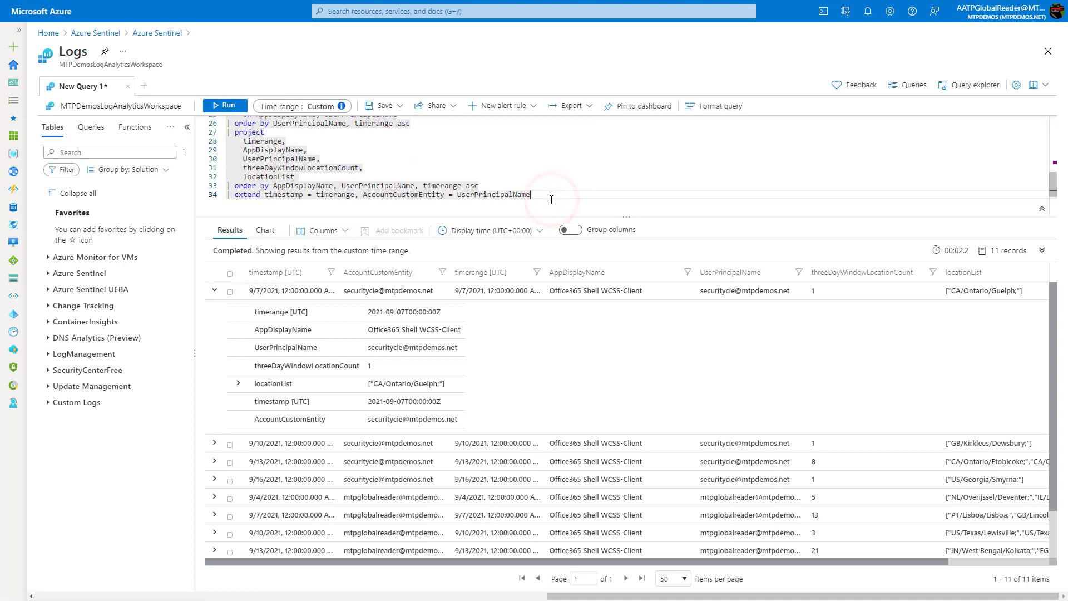
pyautogui.press('Return')
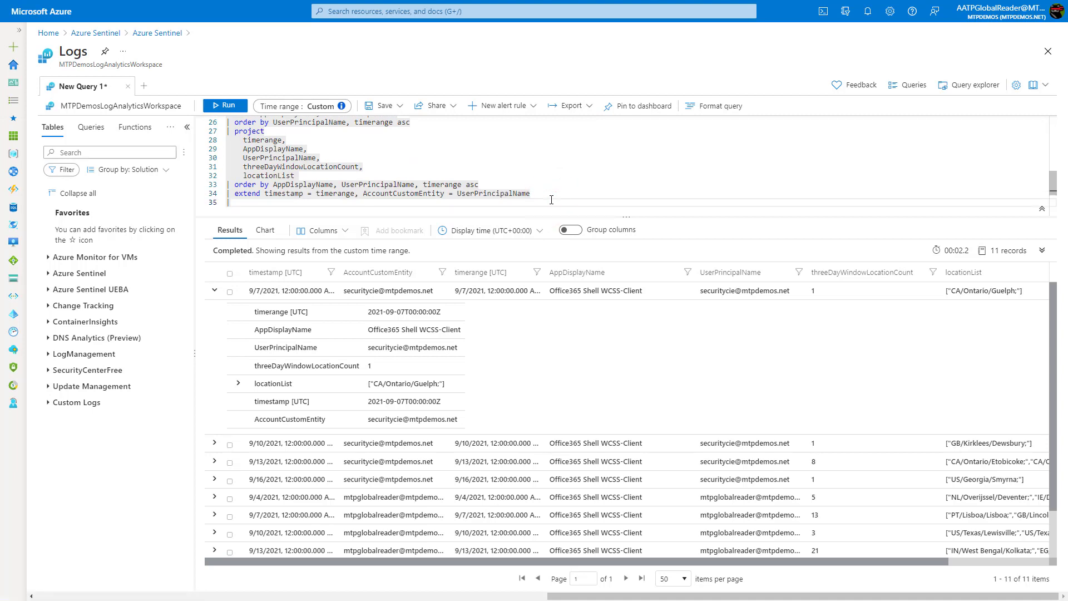
pyautogui.write('|render t')
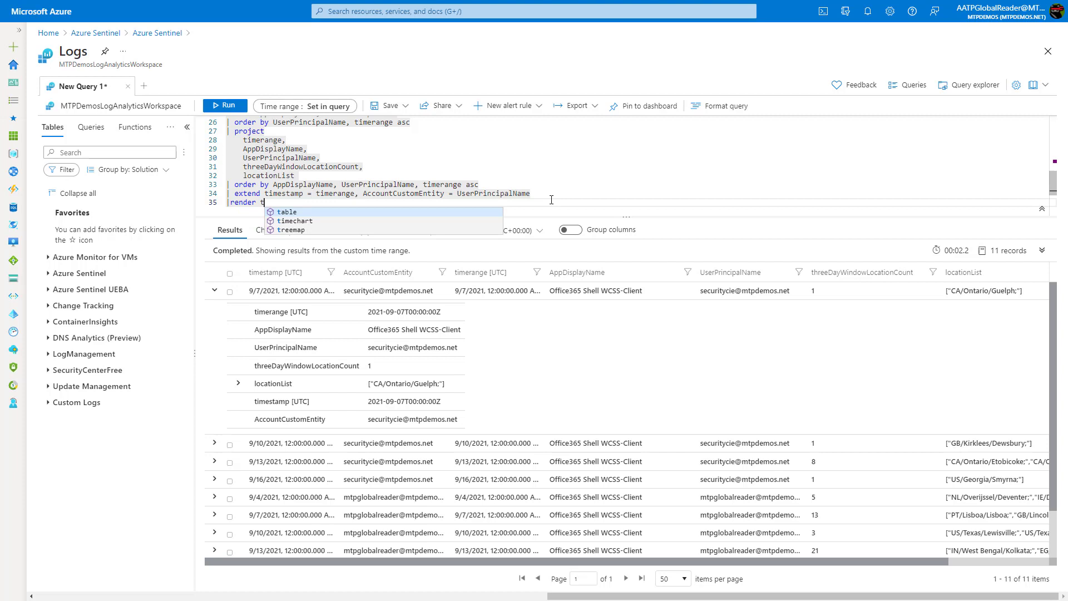
pyautogui.press('Down')
pyautogui.press('Return')
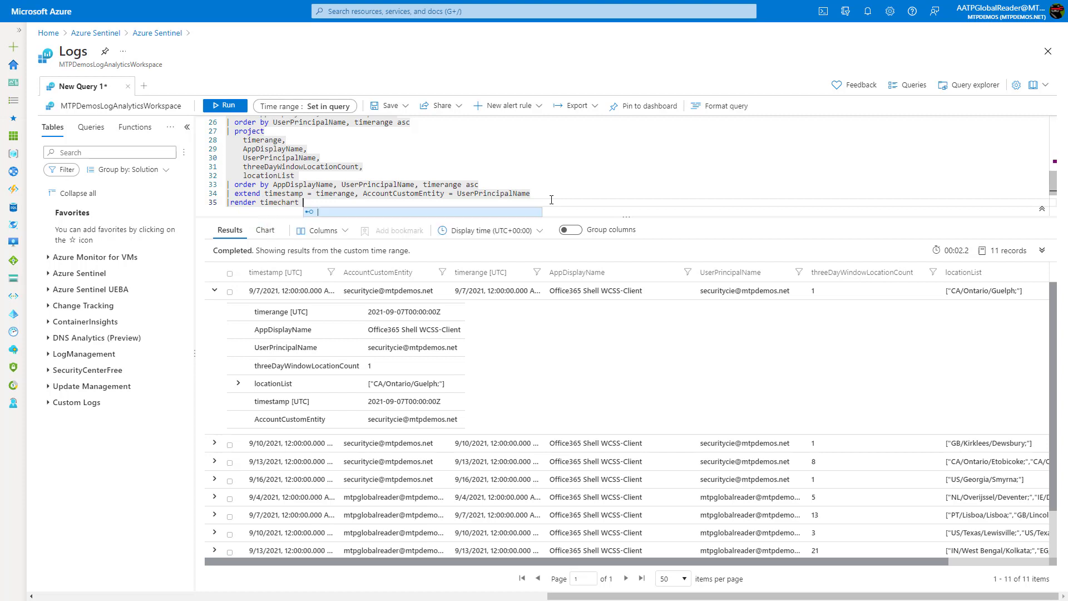
pyautogui.click(223, 106)
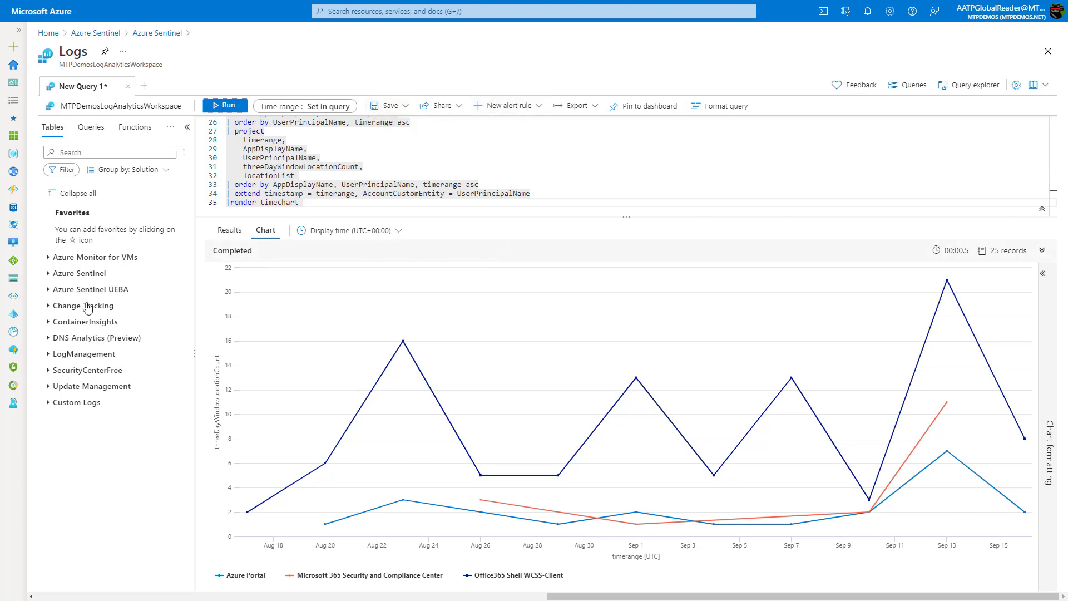
# Step: Discard the query edits, go to Watchlist, preview Templates (Preview), then return to My Watchlists
pyautogui.click(151, 34)
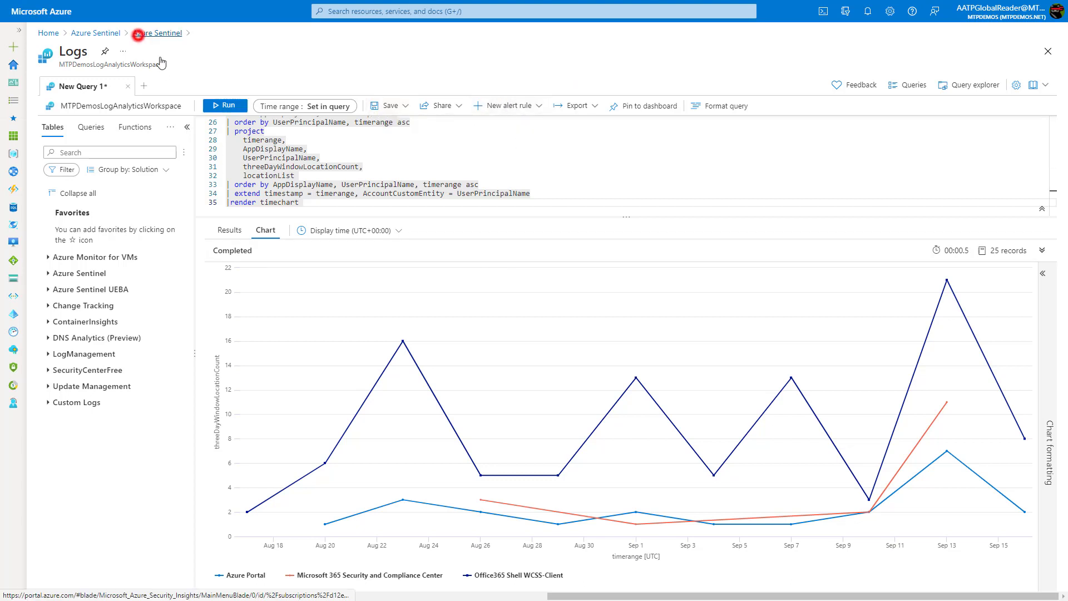
pyautogui.click(587, 51)
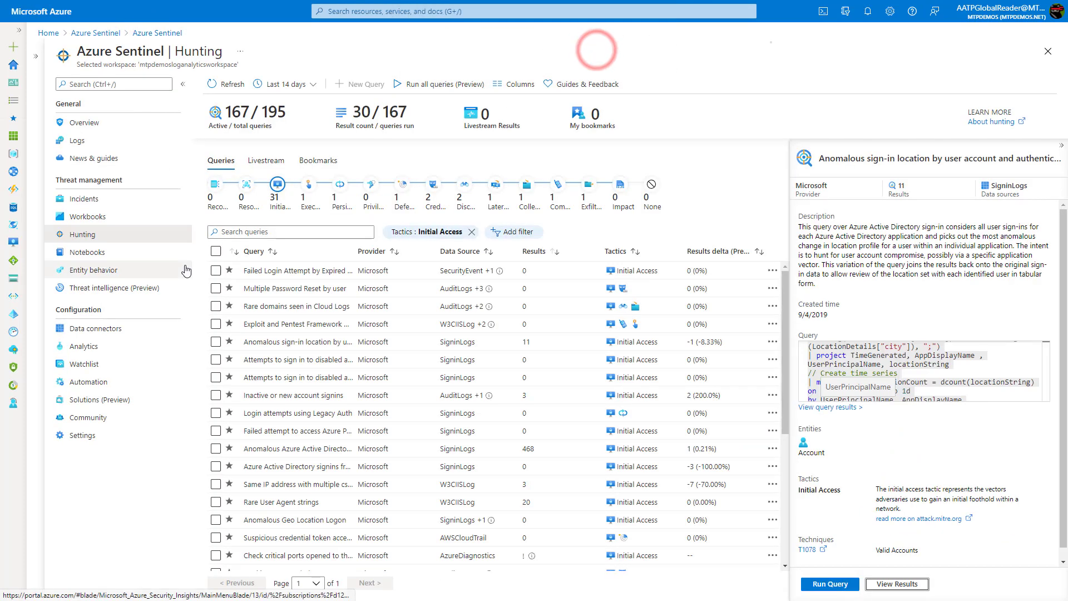
pyautogui.click(139, 365)
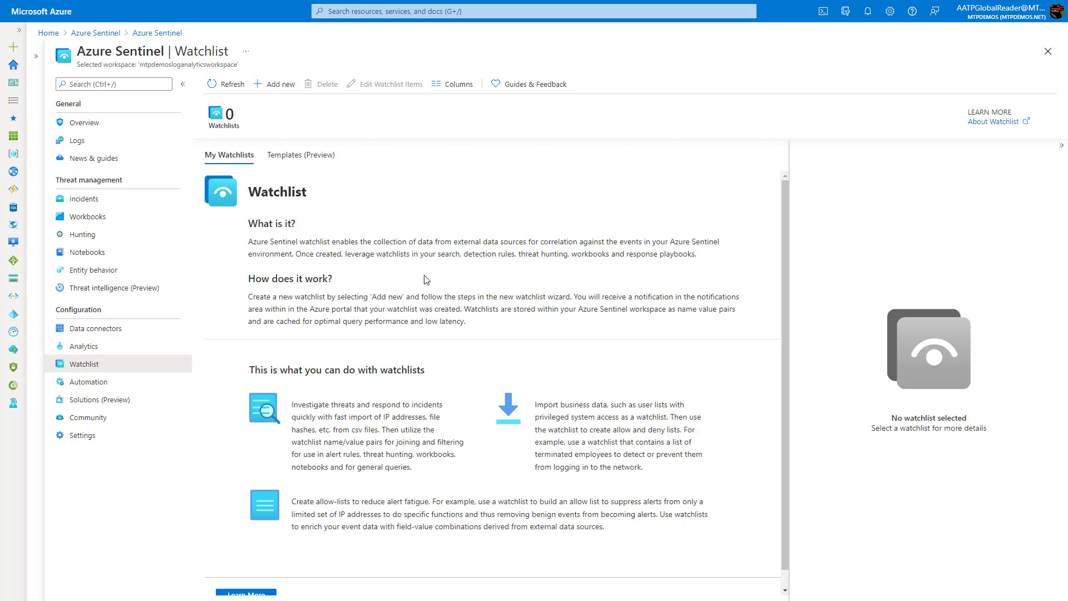
pyautogui.click(289, 154)
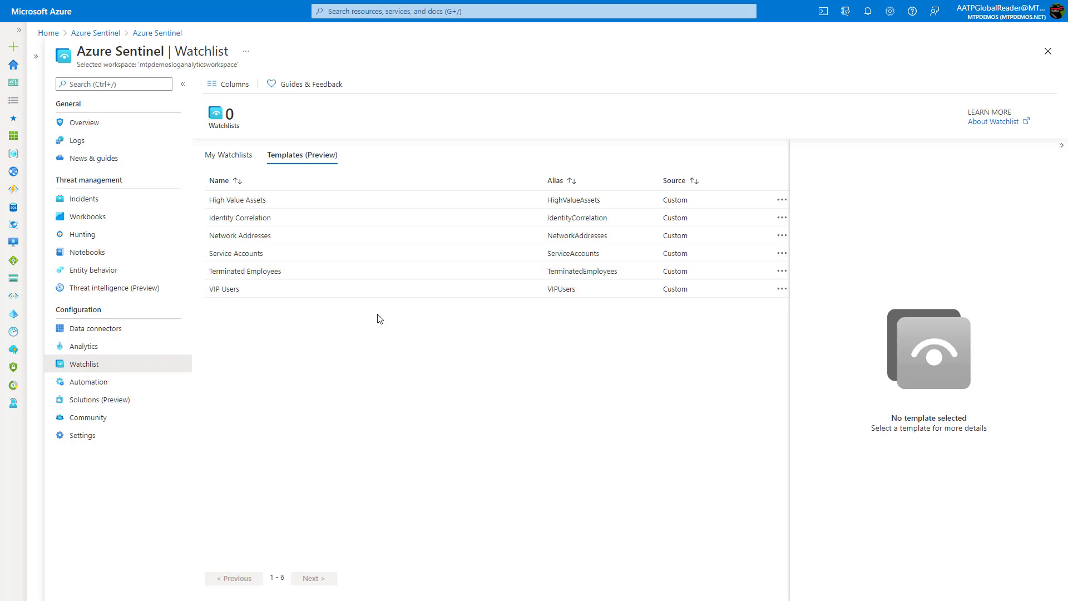
pyautogui.click(401, 360)
pyautogui.click(239, 146)
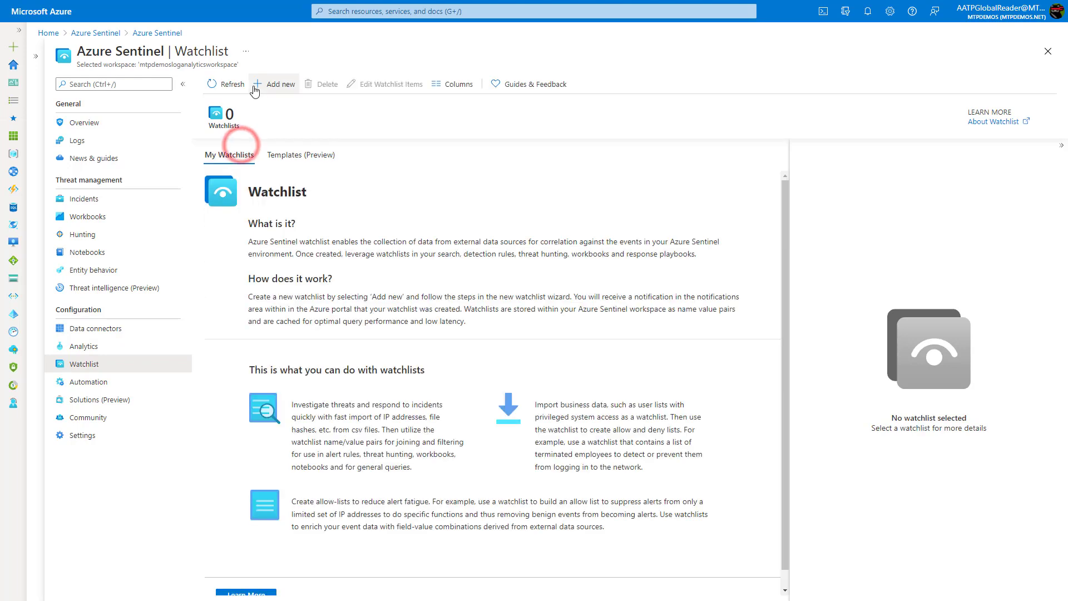
pyautogui.click(255, 88)
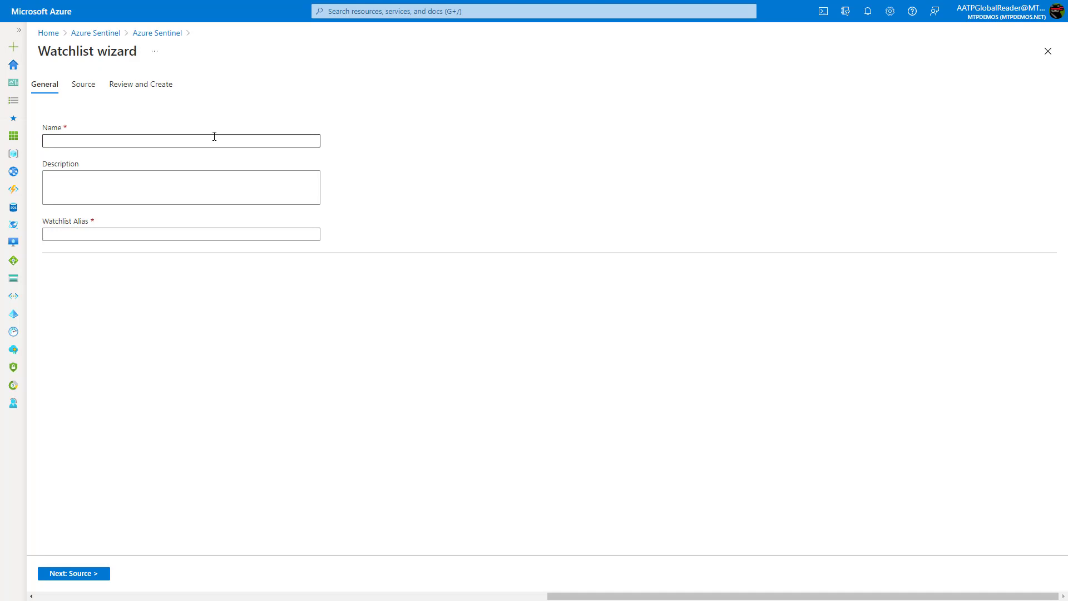
pyautogui.click(214, 136)
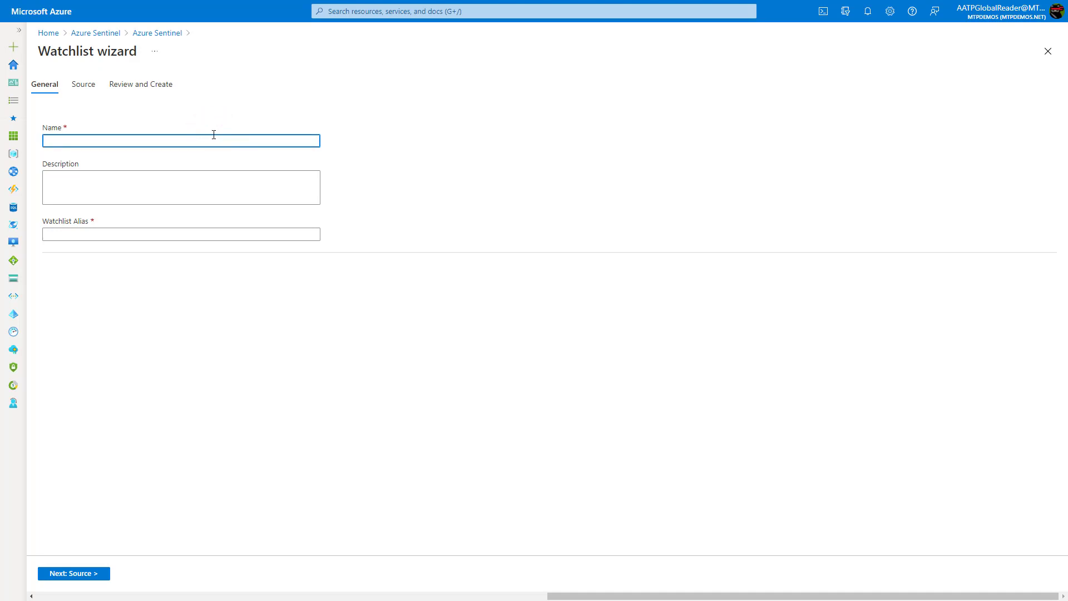
pyautogui.write('External Users')
pyautogui.press('Tab')
pyautogui.press('Tab')
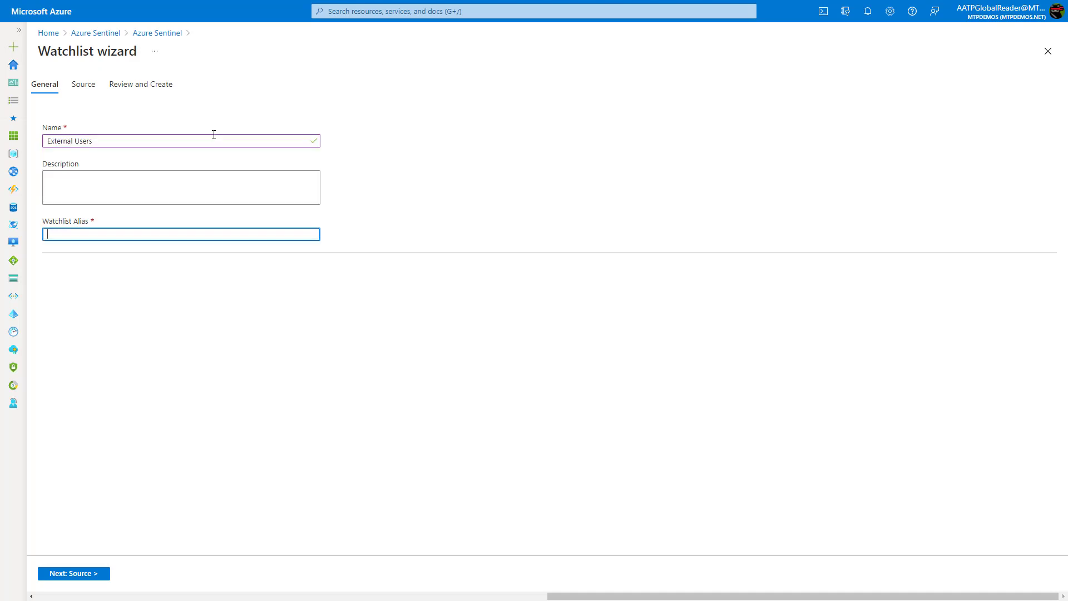
pyautogui.click(84, 573)
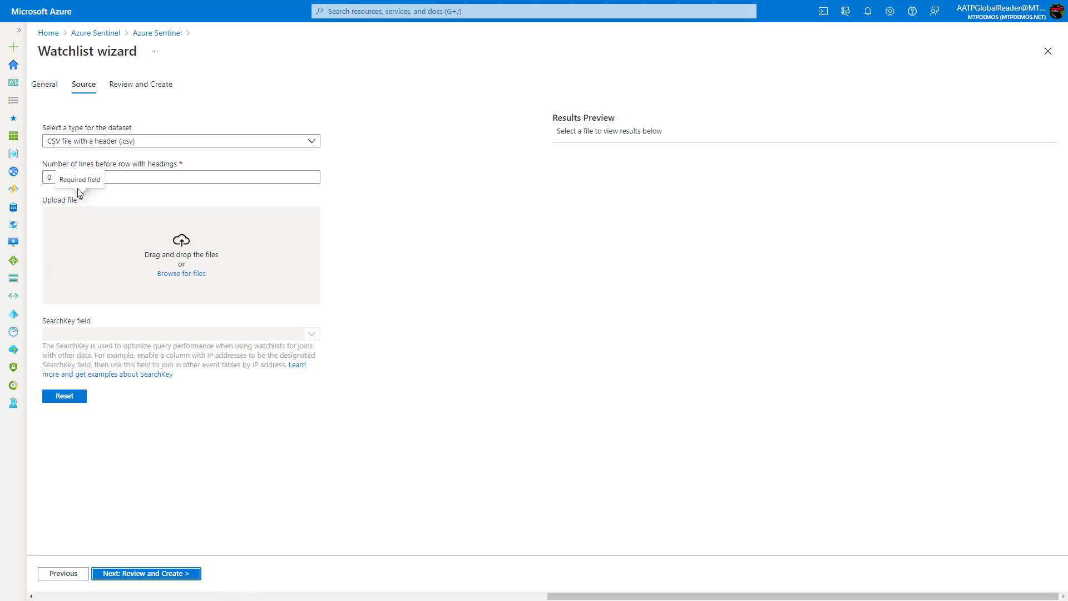
pyautogui.click(138, 35)
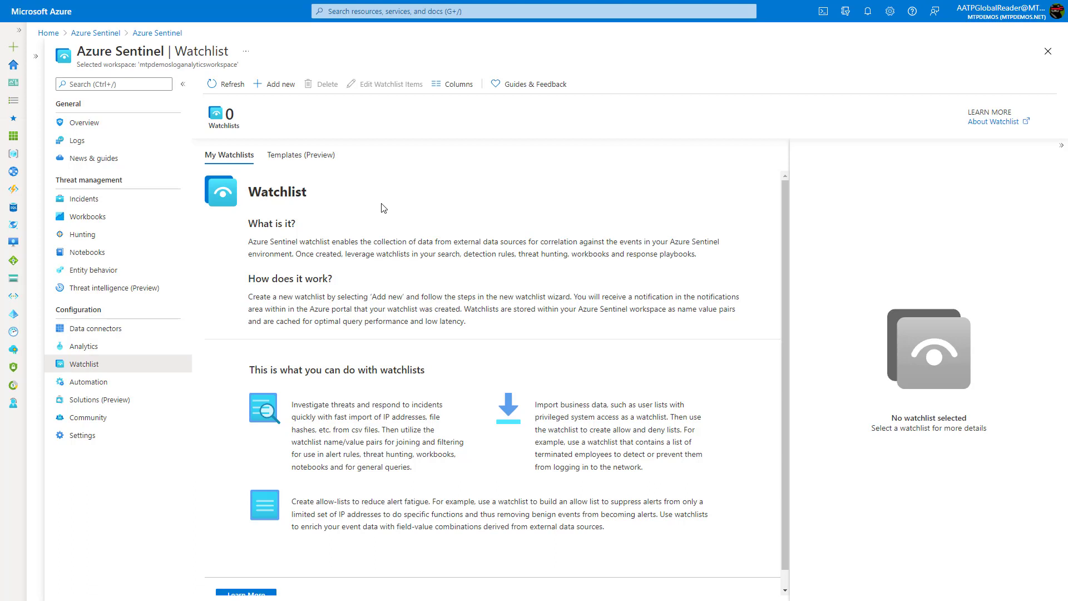
# Step: Show the Templates (Preview) tab listing the six watchlist templates
pyautogui.click(321, 156)
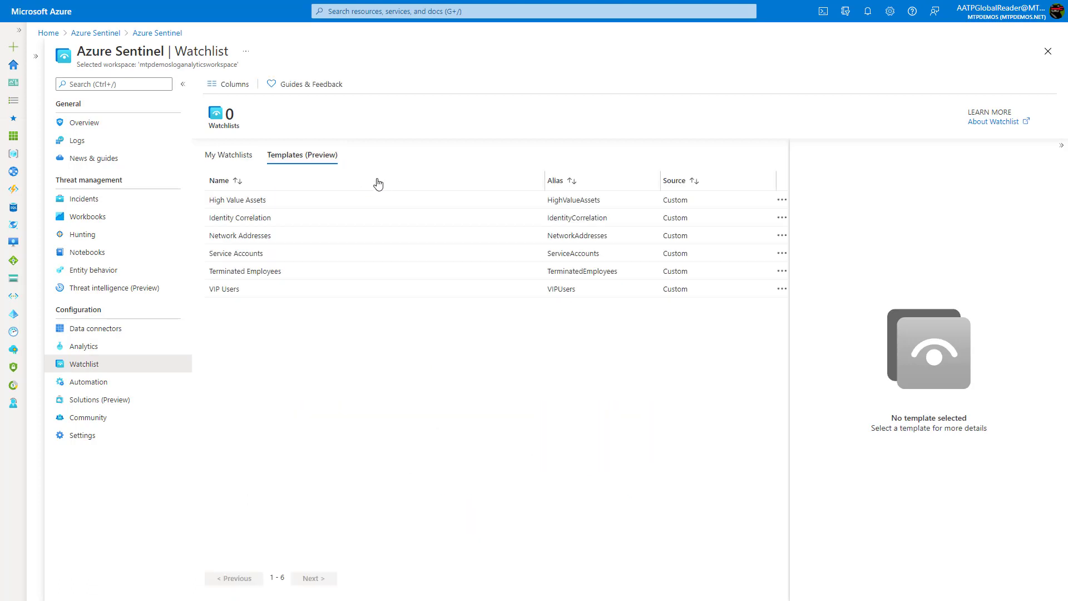